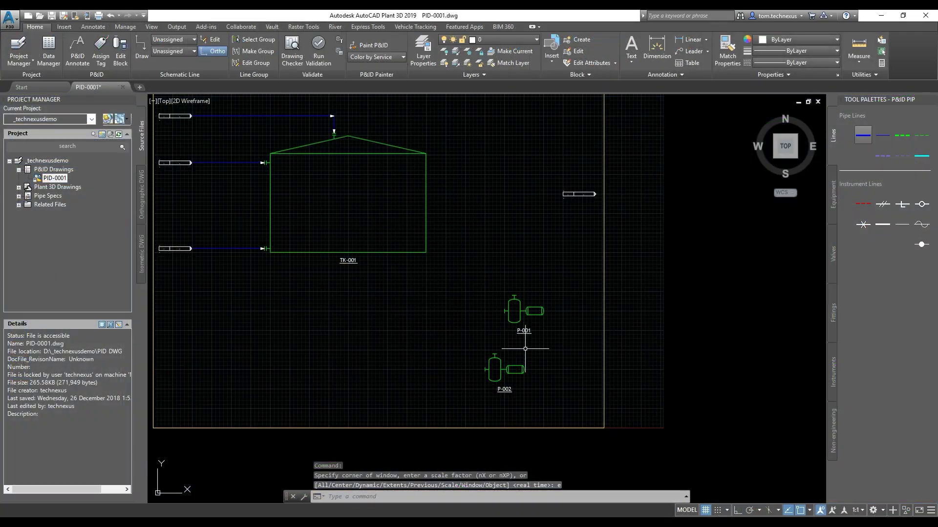
# Zoom in on the SteelSkid skid model in Advance Steel's Conceptual 3D view
pyautogui.scroll(3, 523, 322)
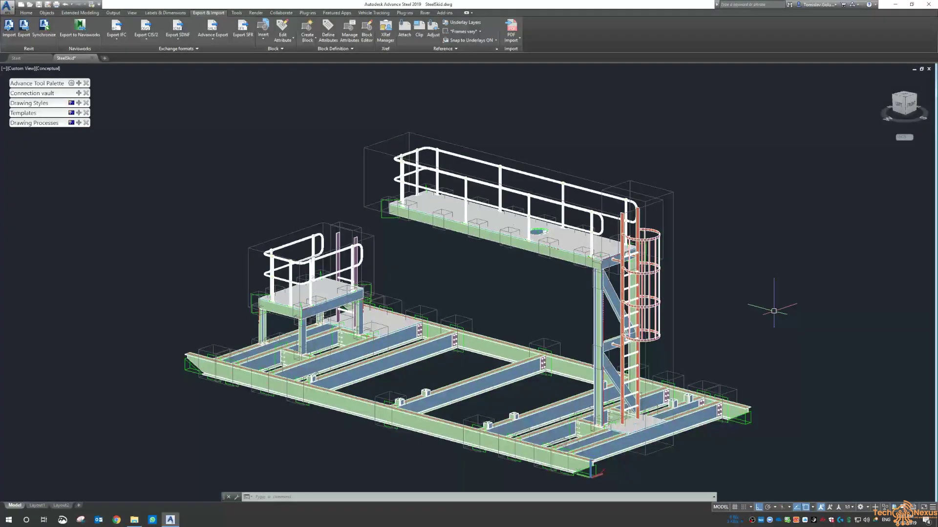
# Pan and orbit the skid model to a front-angled view, then switch to the empty Navisworks session
pyautogui.moveTo(542, 289); pyautogui.dragTo(458, 250, button='middle')
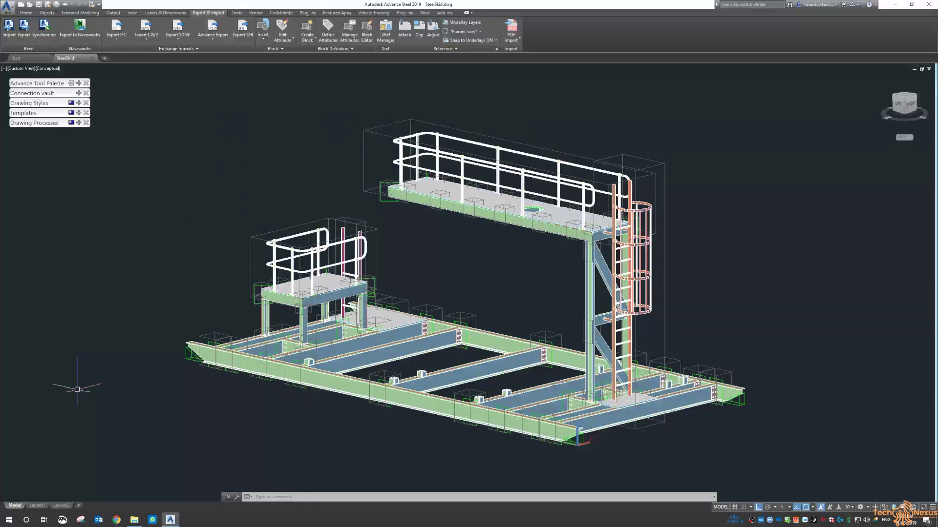
pyautogui.click(8, 519)
pyautogui.click(293, 391)
pyautogui.keyDown('shift'); pyautogui.moveTo(537, 269); pyautogui.dragTo(470, 292, button='middle'); pyautogui.keyUp('shift')
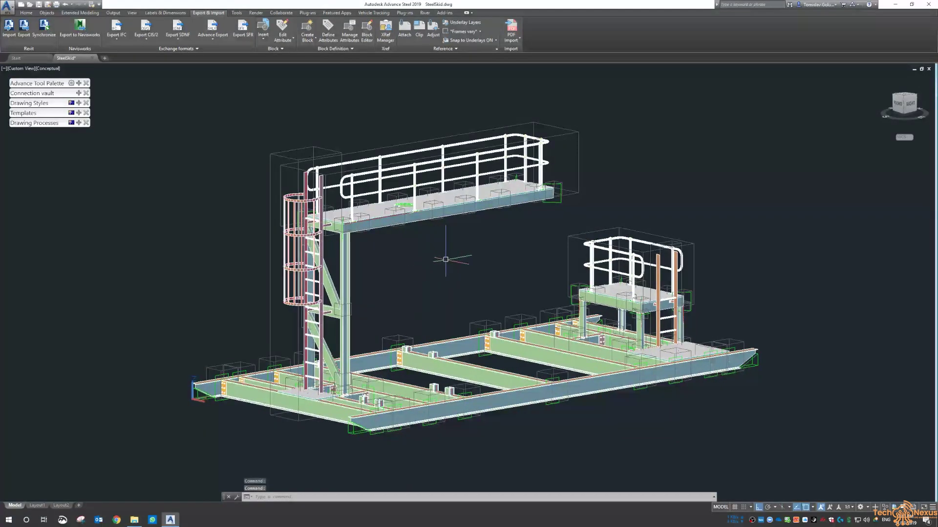
pyautogui.keyDown('shift'); pyautogui.moveTo(448, 263); pyautogui.dragTo(508, 265, button='middle'); pyautogui.keyUp('shift')
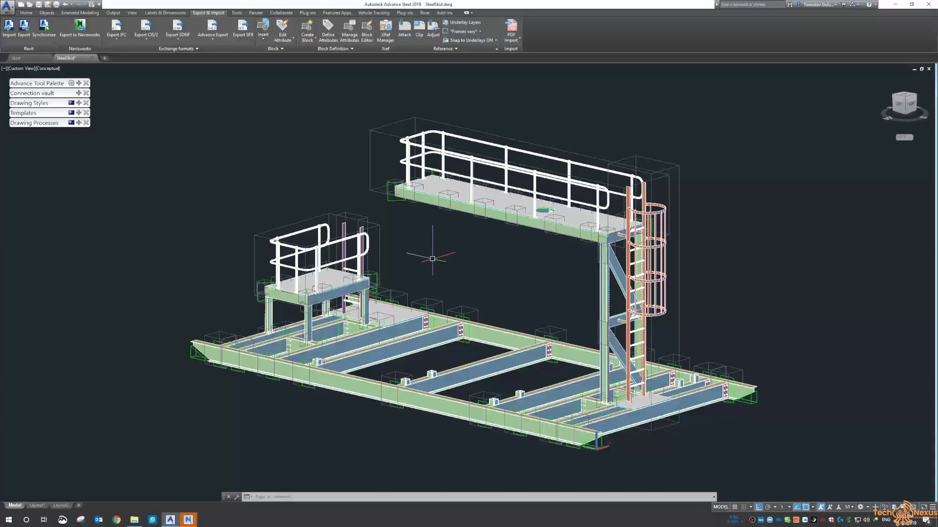
pyautogui.click(188, 519)
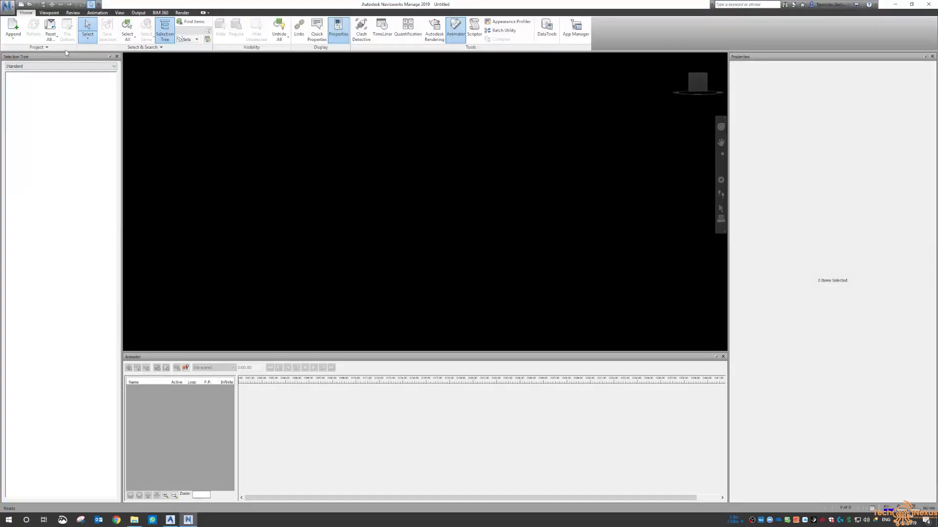
# Append SteelSkid.dwg so its skid frame loads into the Untitled 3D scene
pyautogui.click(7, 6)
pyautogui.click(7, 6)
pyautogui.click(13, 30)
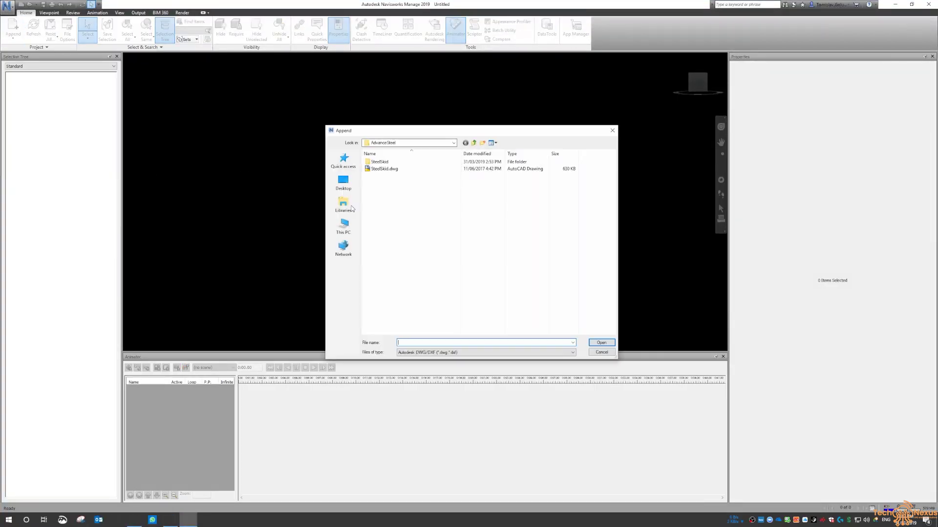
pyautogui.click(408, 169)
pyautogui.click(589, 341)
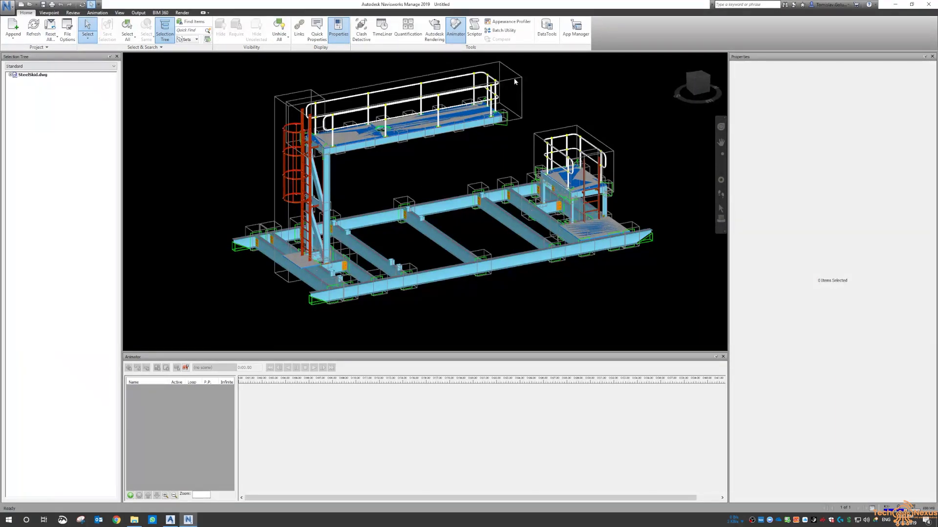
# Select the front bottom beam and check its Item, Entity Handle, TimeLiner and AutoCad tabs
pyautogui.click(506, 270)
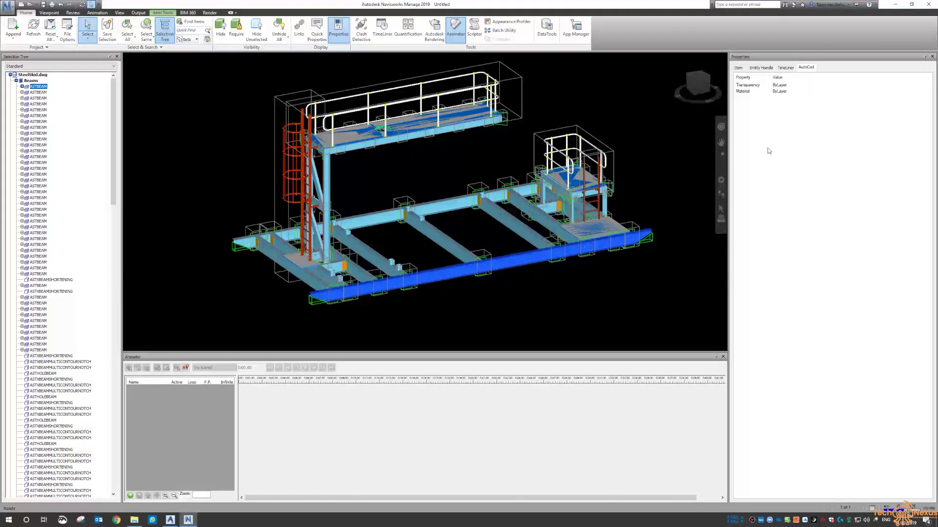
pyautogui.click(738, 68)
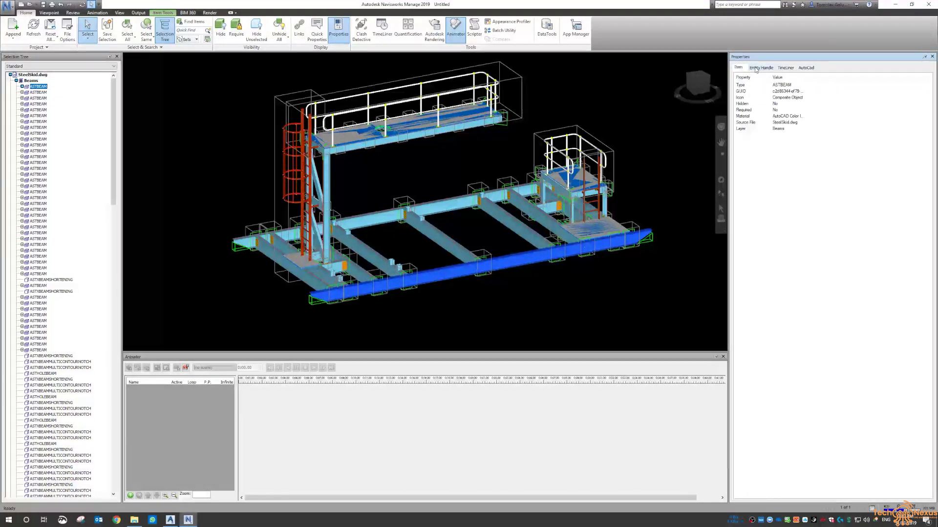
pyautogui.click(761, 67)
pyautogui.click(786, 68)
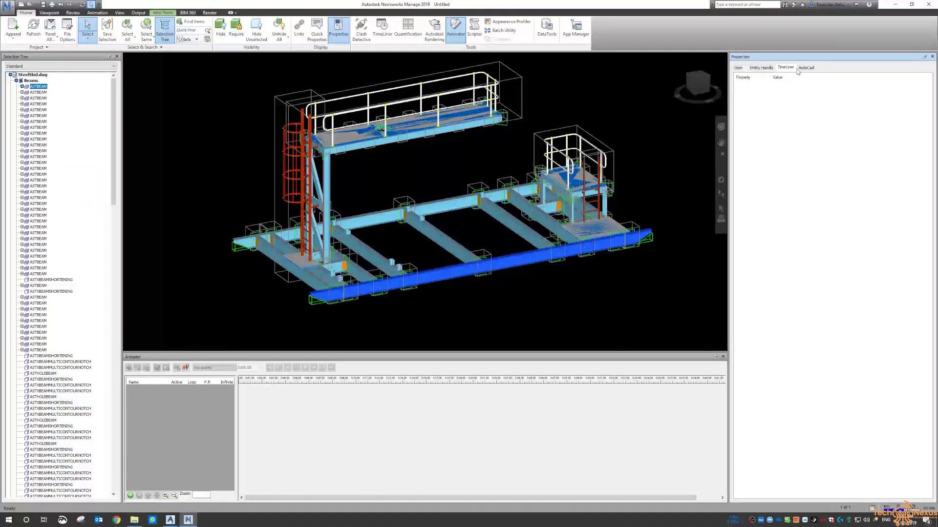
pyautogui.click(806, 68)
# Recheck the beam's Item, Entity Handle and AutoCad values, then deselect and return to Advance Steel
pyautogui.click(740, 68)
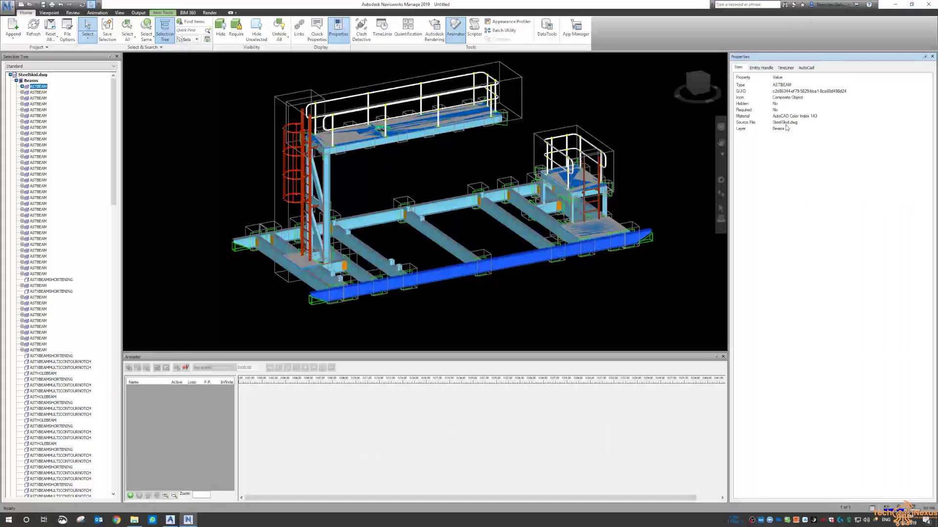
pyautogui.click(760, 68)
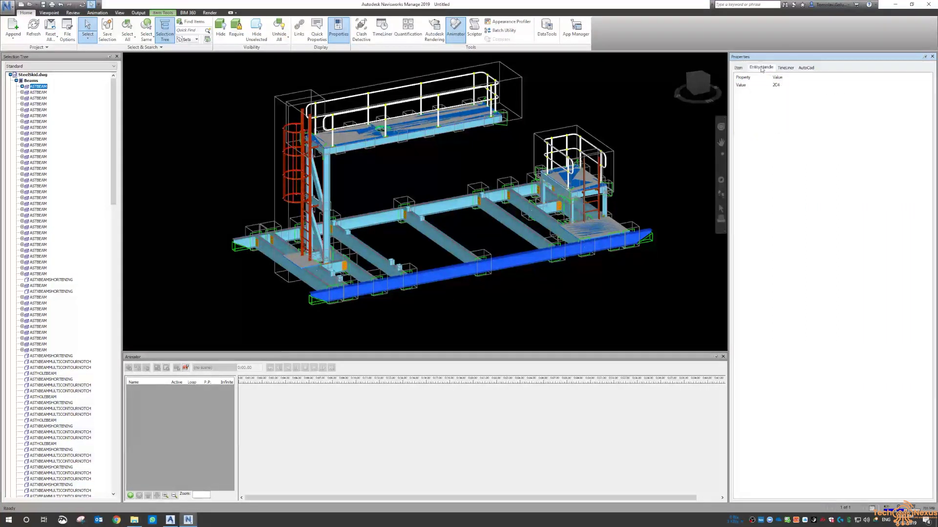
pyautogui.click(746, 87)
pyautogui.click(807, 68)
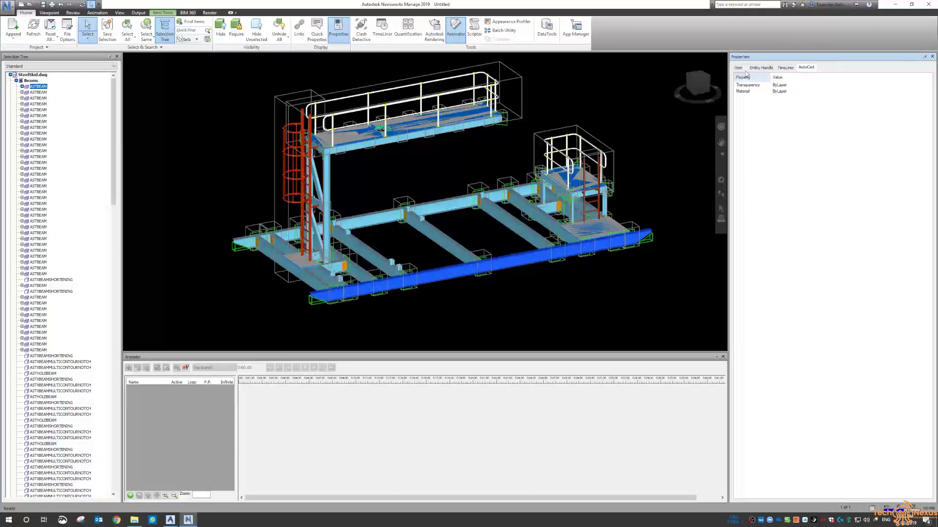
pyautogui.click(667, 285)
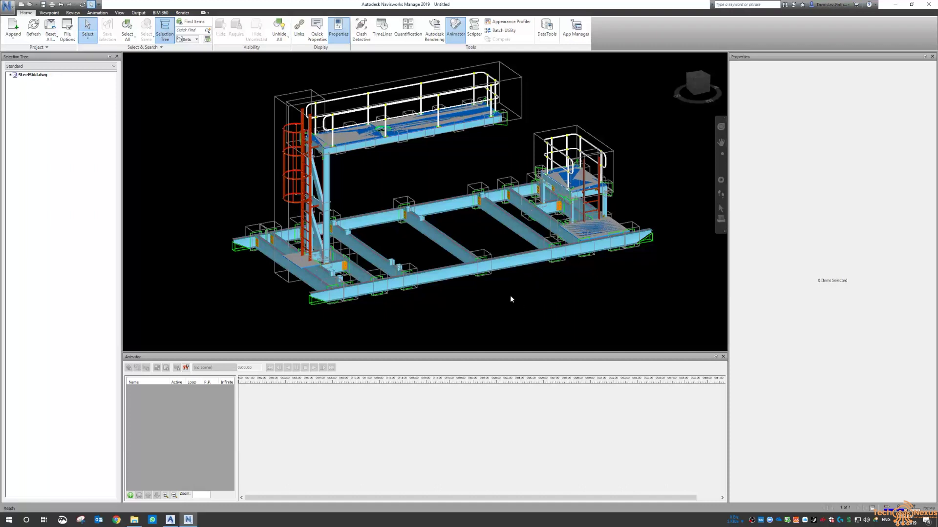
pyautogui.click(170, 520)
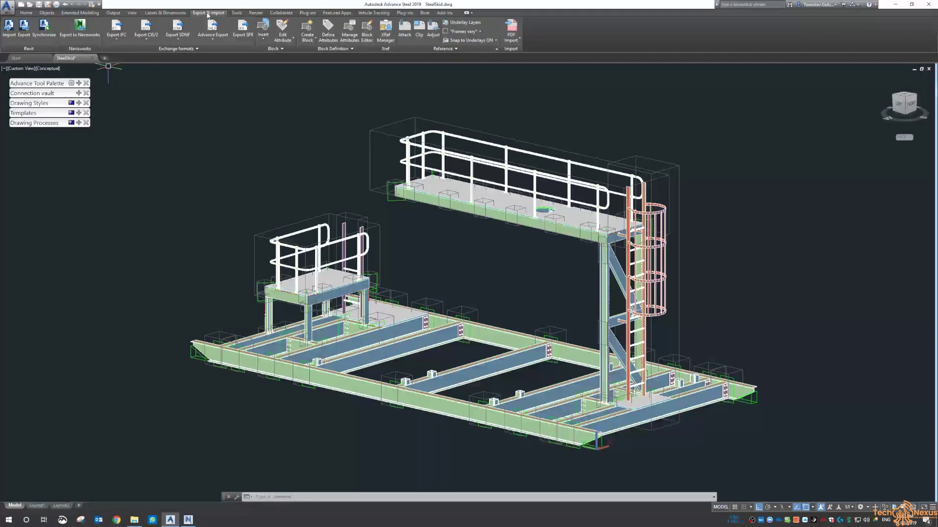
# Use Export to Navisworks on the Export & Import tab to publish SteelSkid.dwf into Navisworks
pyautogui.click(78, 29)
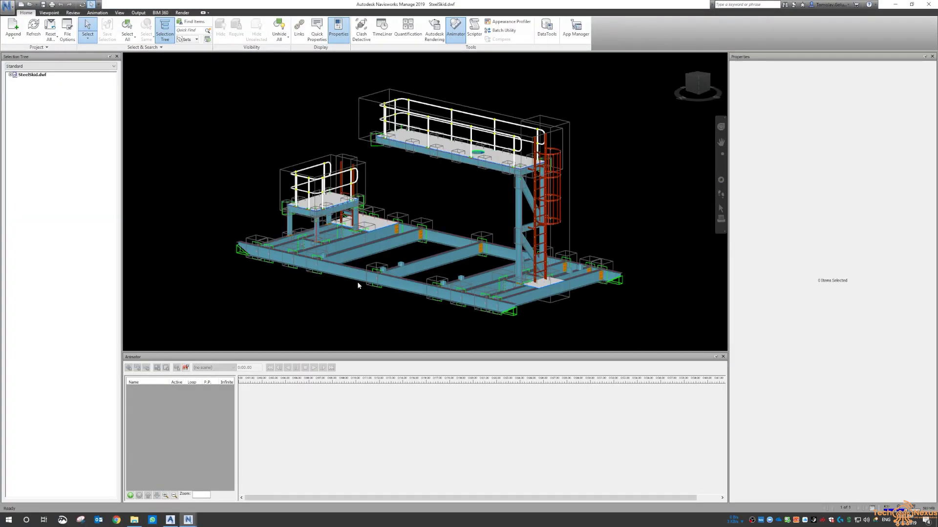
# Select the DWF front long beam and review its approval, cambered, fabrication, generic, geometry and material tabs
pyautogui.click(359, 286)
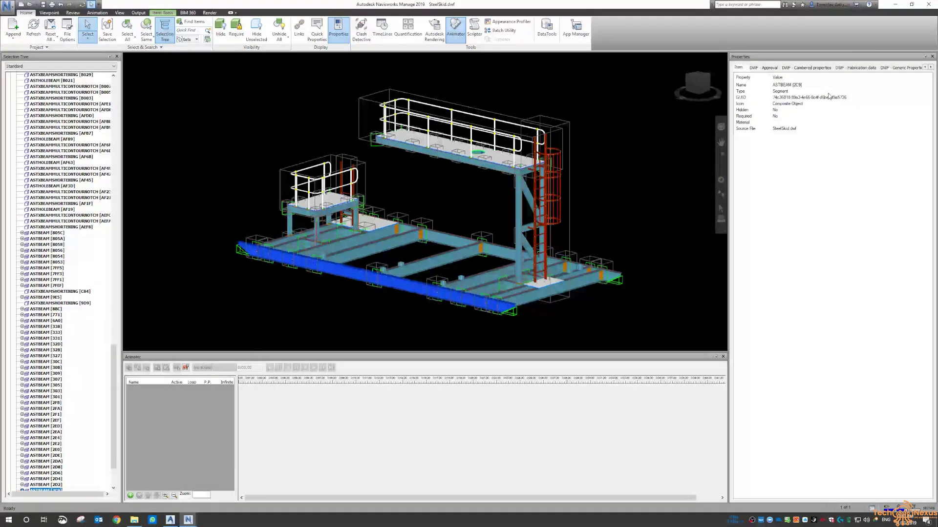
pyautogui.click(766, 67)
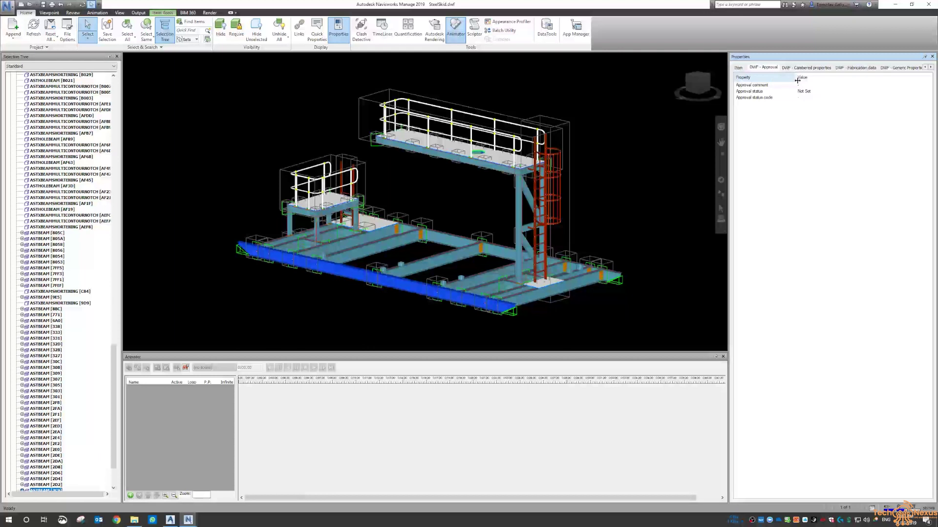
pyautogui.click(806, 68)
pyautogui.click(858, 68)
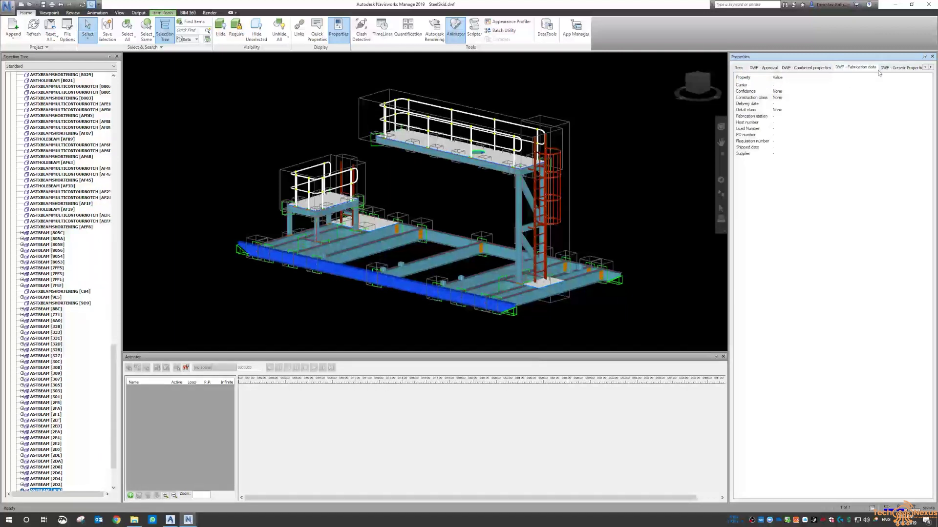
pyautogui.click(900, 68)
pyautogui.click(897, 67)
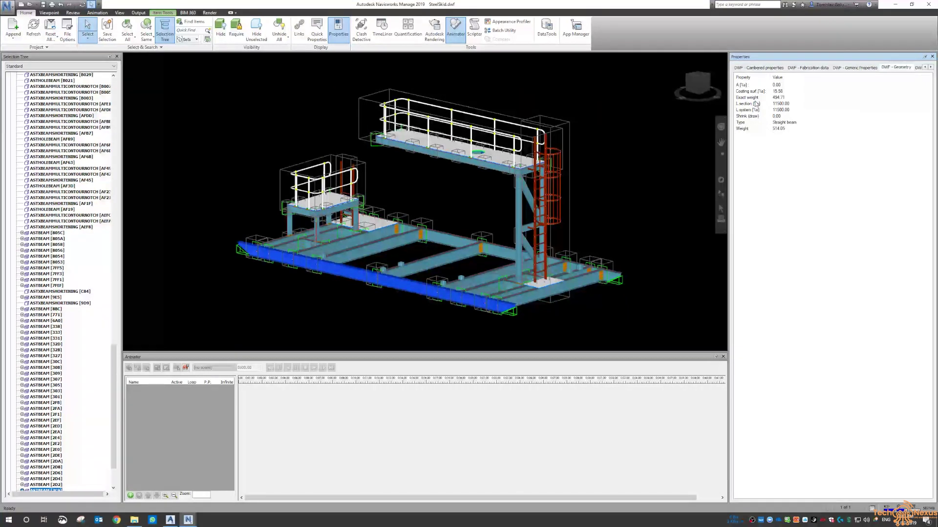
pyautogui.click(919, 67)
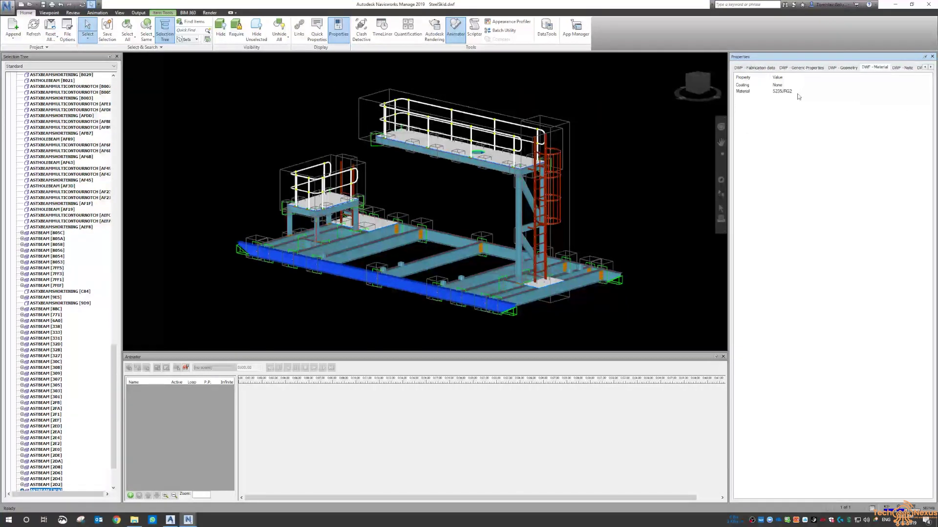
# Widen the Properties panel and check the DWF note, part number, section and user-attribute tabs
pyautogui.moveTo(728, 97); pyautogui.dragTo(650, 96)
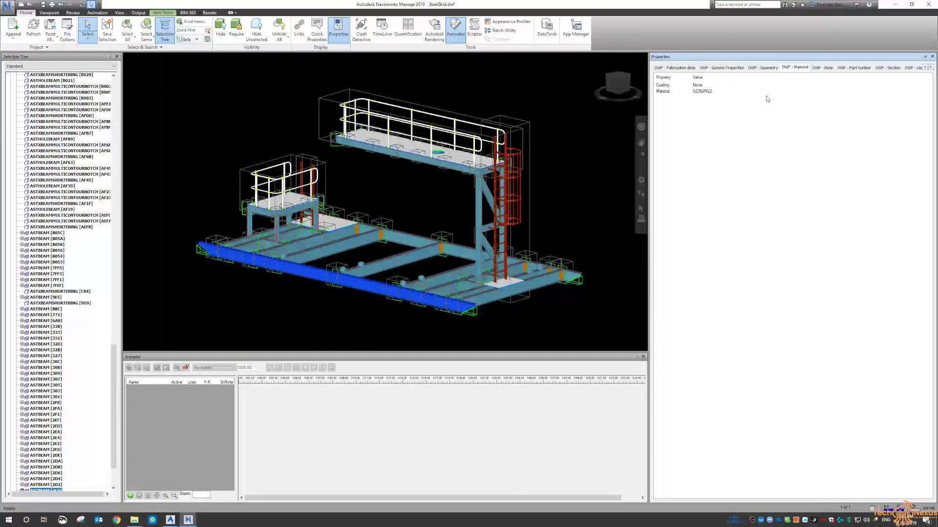
pyautogui.click(825, 69)
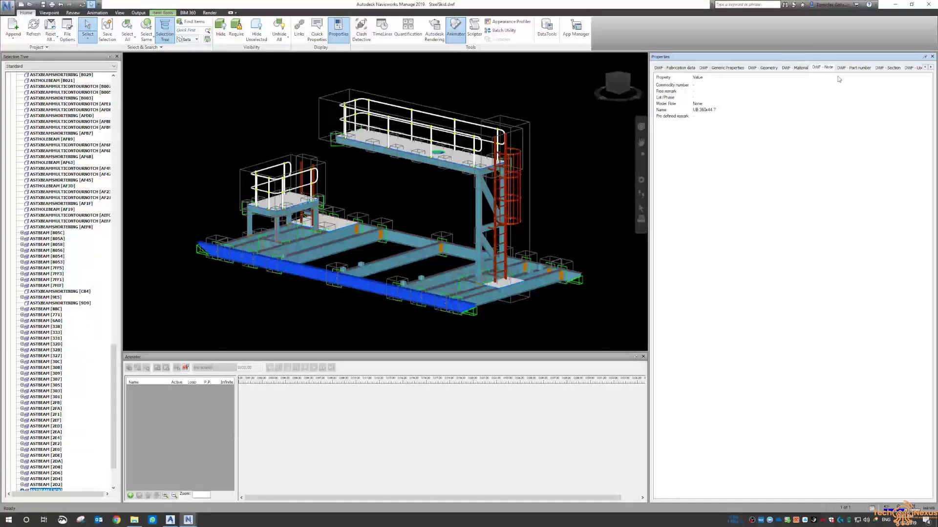
pyautogui.click(853, 69)
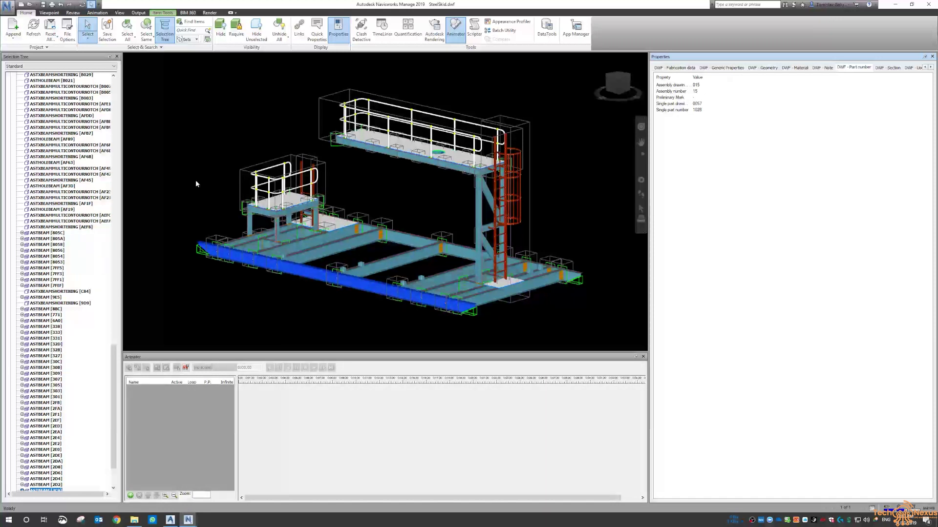
pyautogui.click(880, 69)
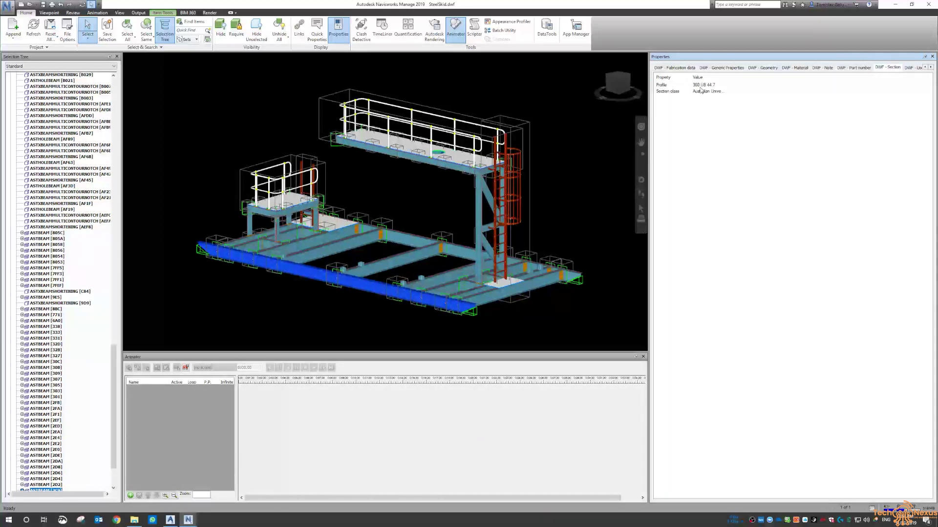
pyautogui.click(916, 68)
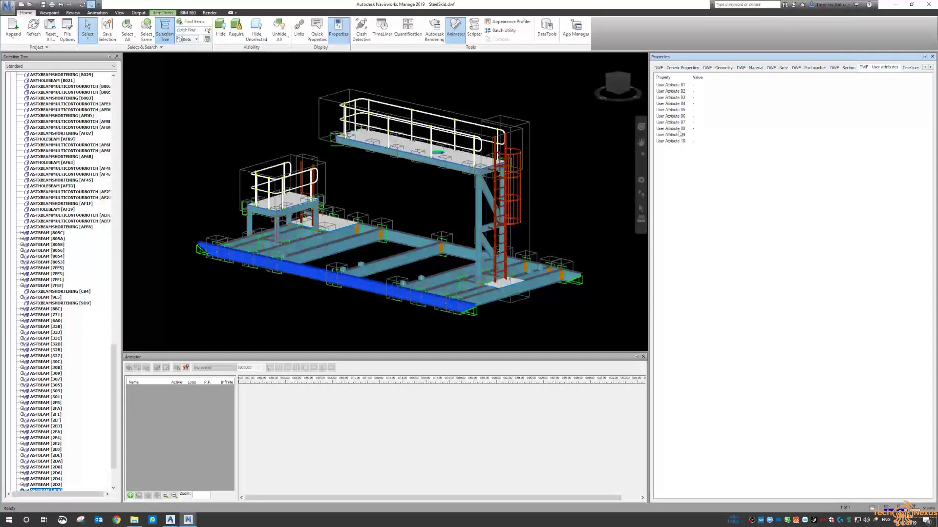
pyautogui.click(911, 68)
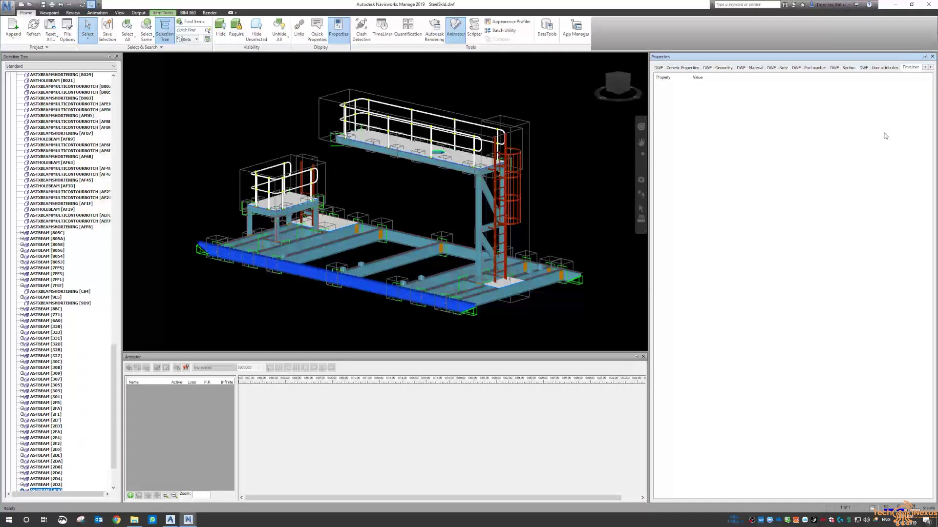
pyautogui.click(843, 68)
pyautogui.click(809, 67)
# Clear the selection and switch back to Advance Steel
pyautogui.click(593, 142)
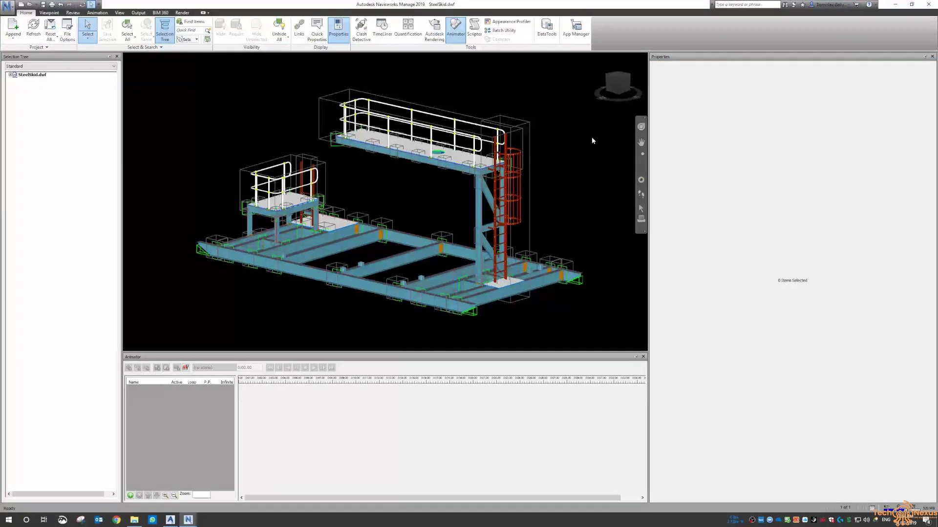
pyautogui.click(241, 263)
pyautogui.click(213, 312)
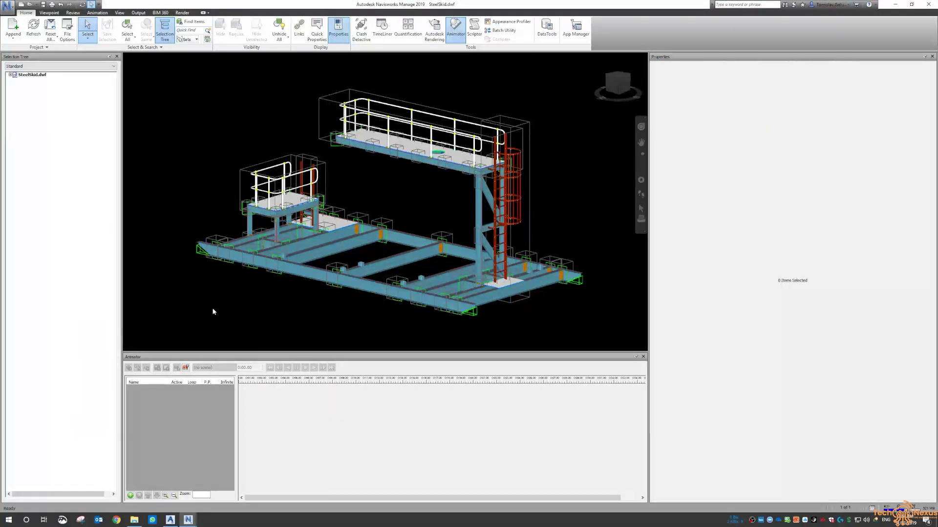
pyautogui.click(170, 520)
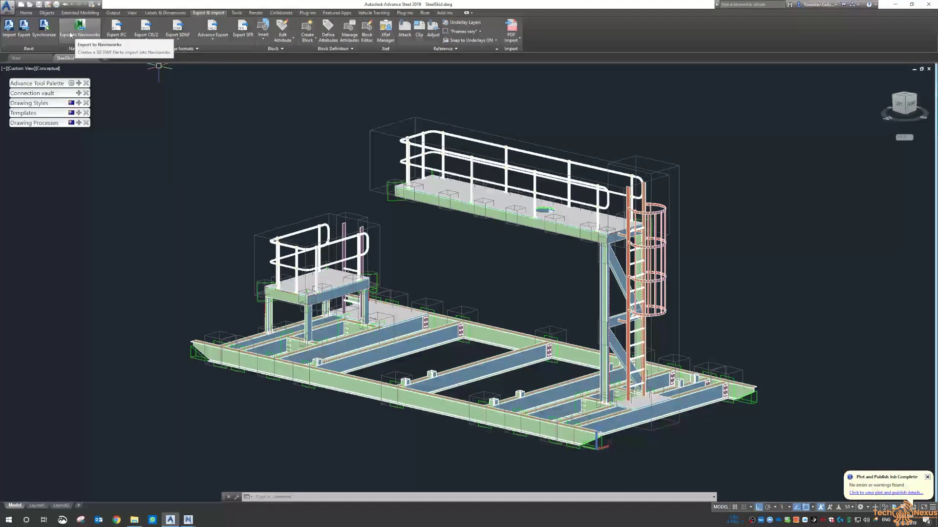
# In the Untitled DWG-import window, select the front blue beam and browse its ASTXBEAMPEATEDGE entries
pyautogui.moveTo(189, 522)
pyautogui.click(220, 488)
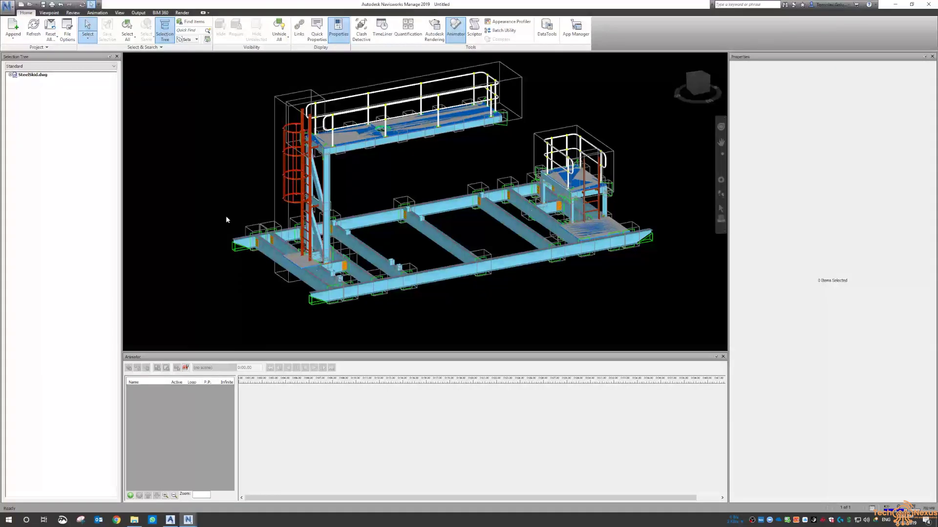
pyautogui.click(427, 281)
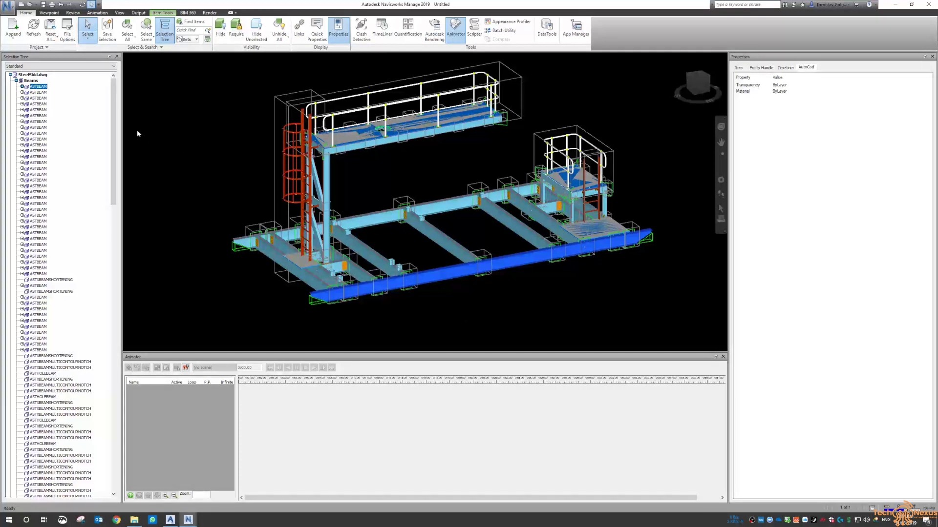
pyautogui.moveTo(114, 124); pyautogui.dragTo(113, 278)
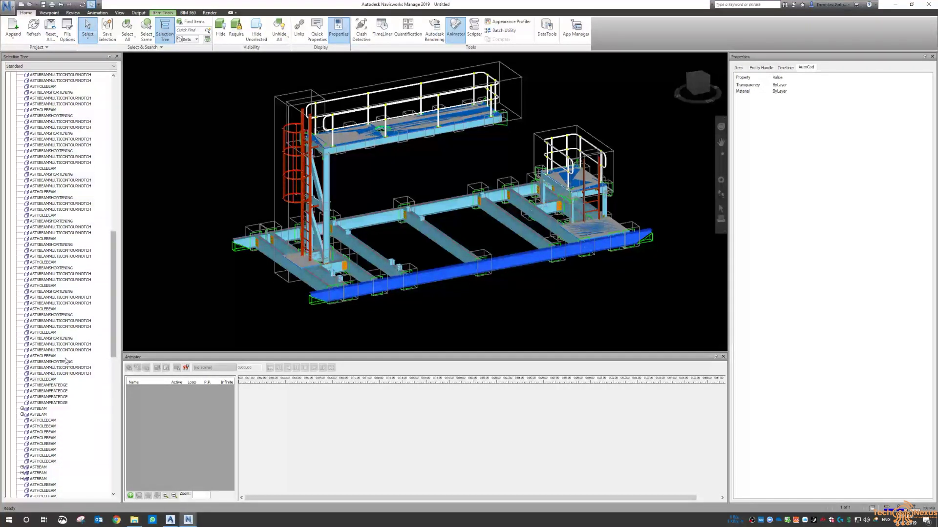
pyautogui.click(66, 362)
pyautogui.click(52, 386)
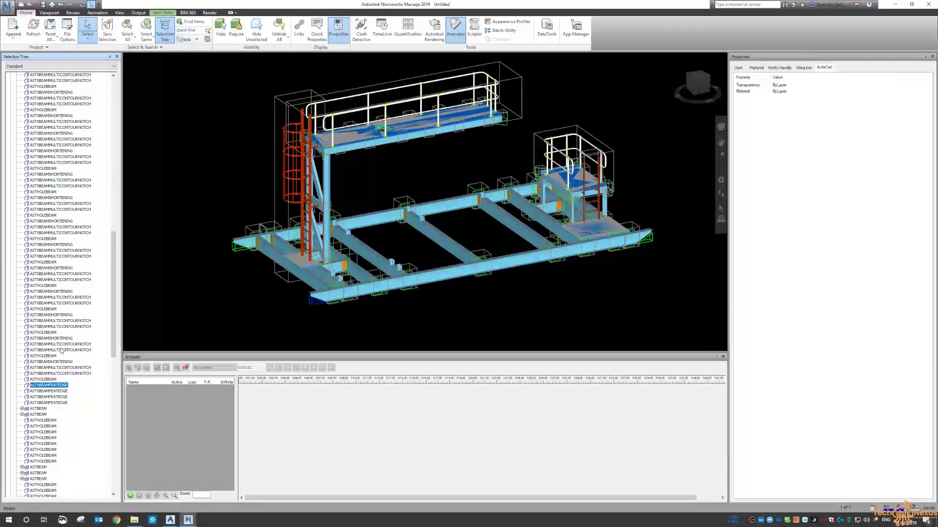
pyautogui.click(49, 391)
# Expand the ASTBEAM node, check a Subentity's Item and Material values, then return to the DWF window
pyautogui.click(49, 397)
pyautogui.click(22, 409)
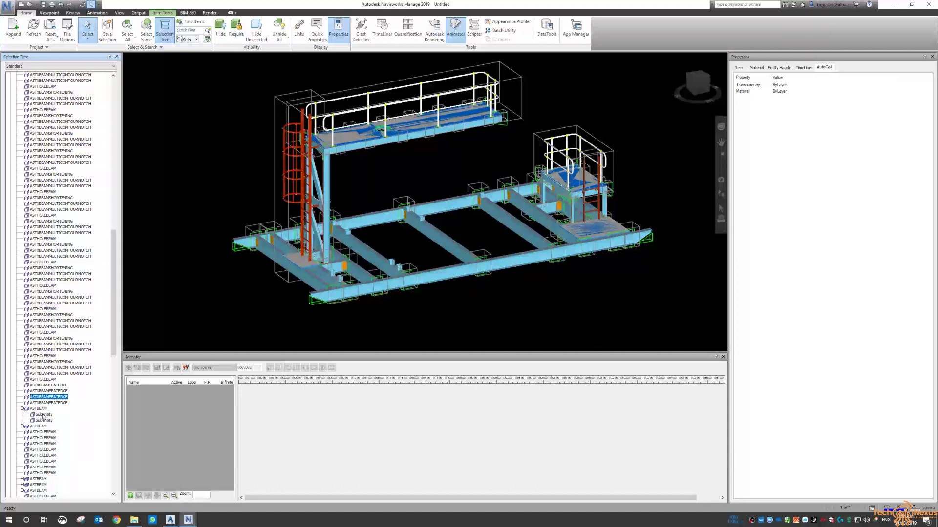
pyautogui.click(44, 415)
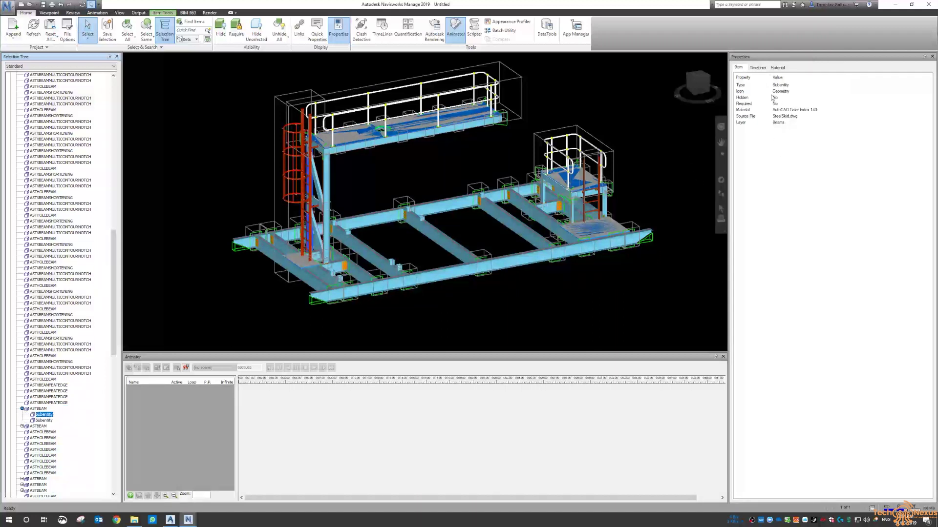
pyautogui.click(777, 68)
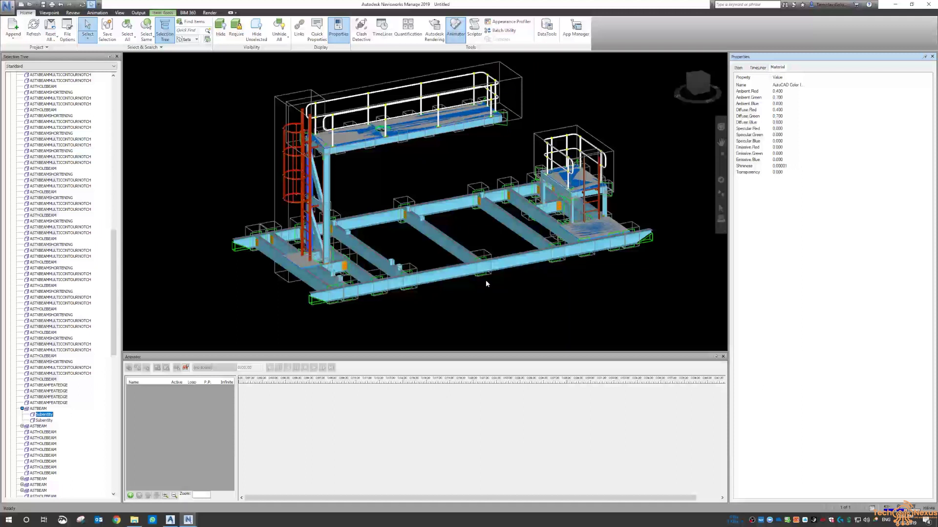
pyautogui.click(251, 163)
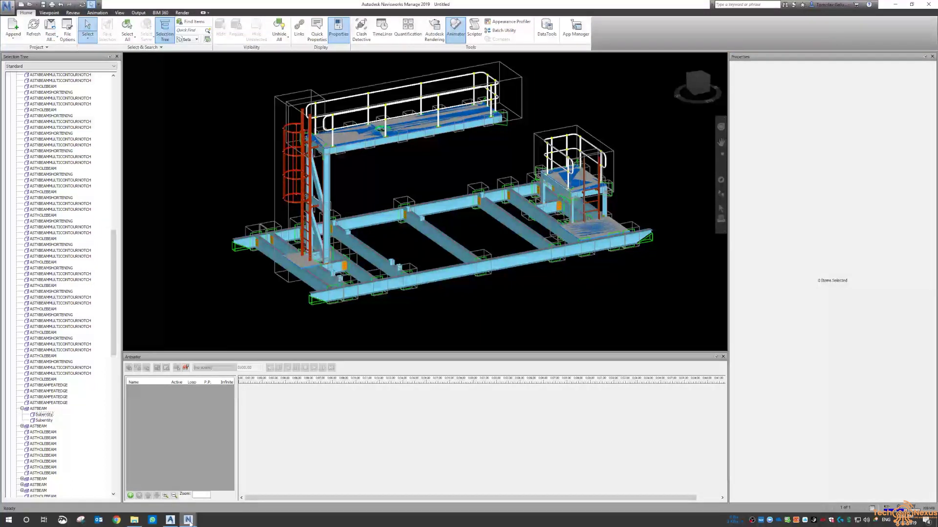
pyautogui.moveTo(188, 520)
pyautogui.click(226, 486)
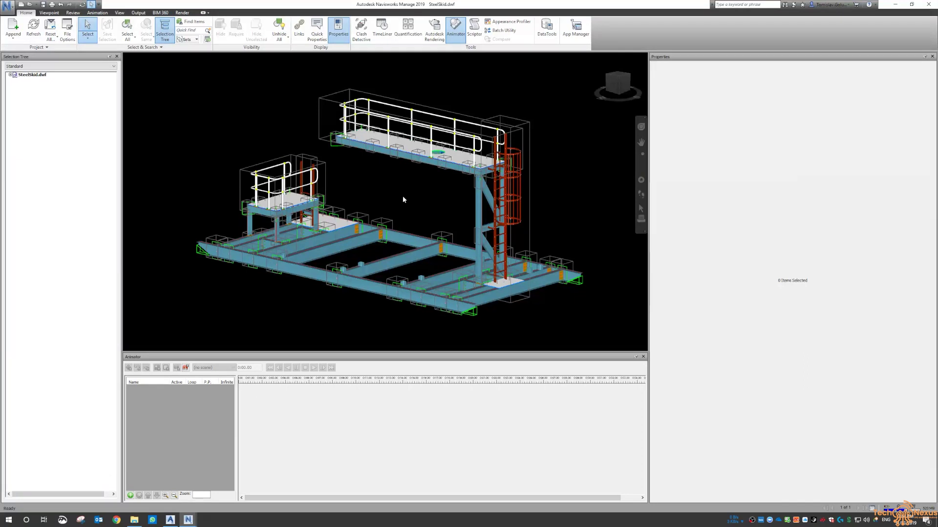
# Zoom and pan closer, recheck the front beam's DWF part number, then deselect and orbit slightly
pyautogui.scroll(2, 395, 200)
pyautogui.moveTo(425, 195); pyautogui.dragTo(420, 190, button='middle')
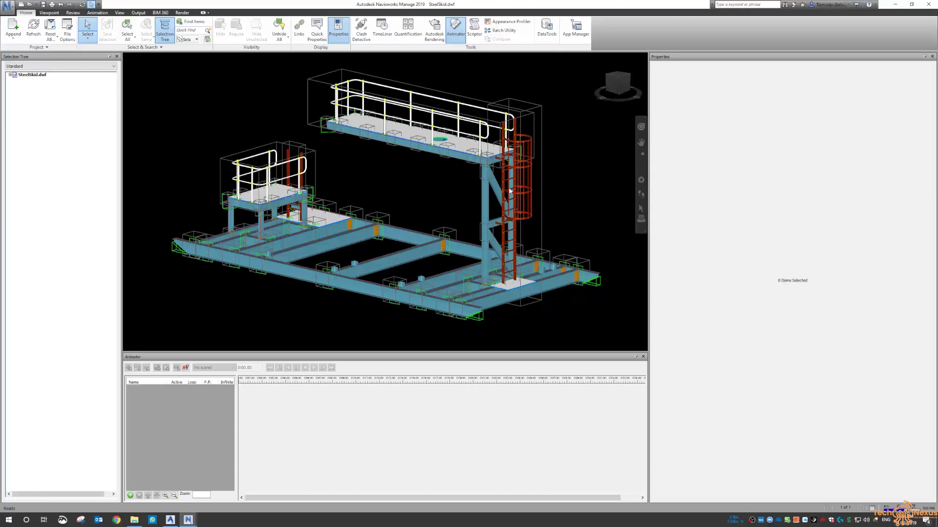
pyautogui.click(375, 298)
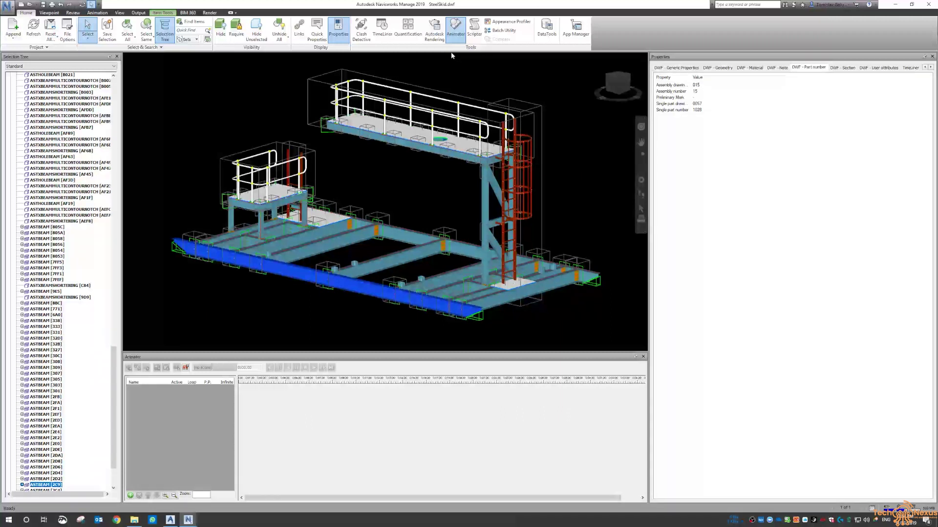
pyautogui.click(602, 184)
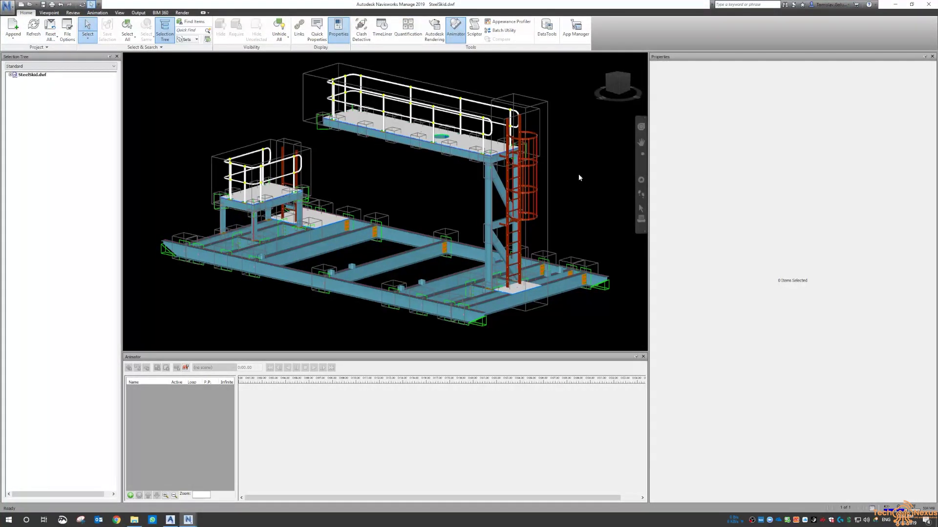
pyautogui.keyDown('shift'); pyautogui.moveTo(578, 174); pyautogui.dragTo(564, 174, button='middle'); pyautogui.keyUp('shift')
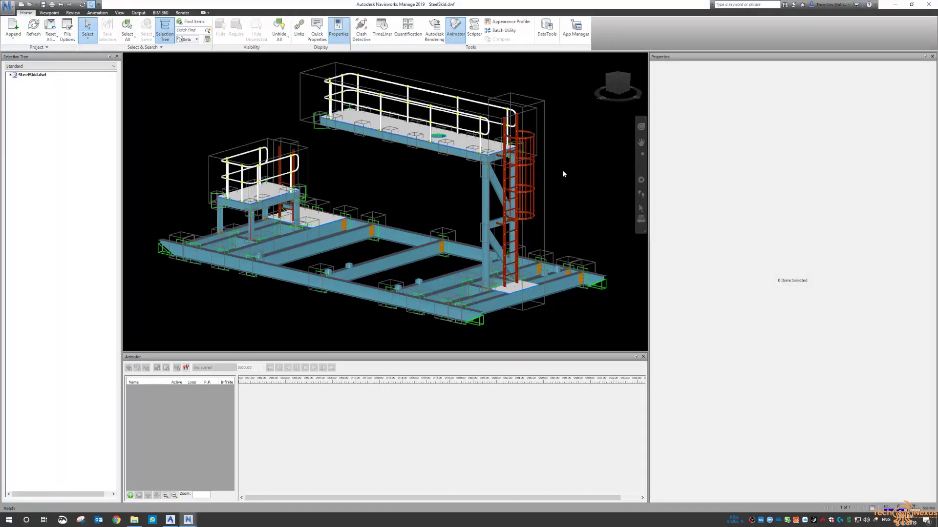